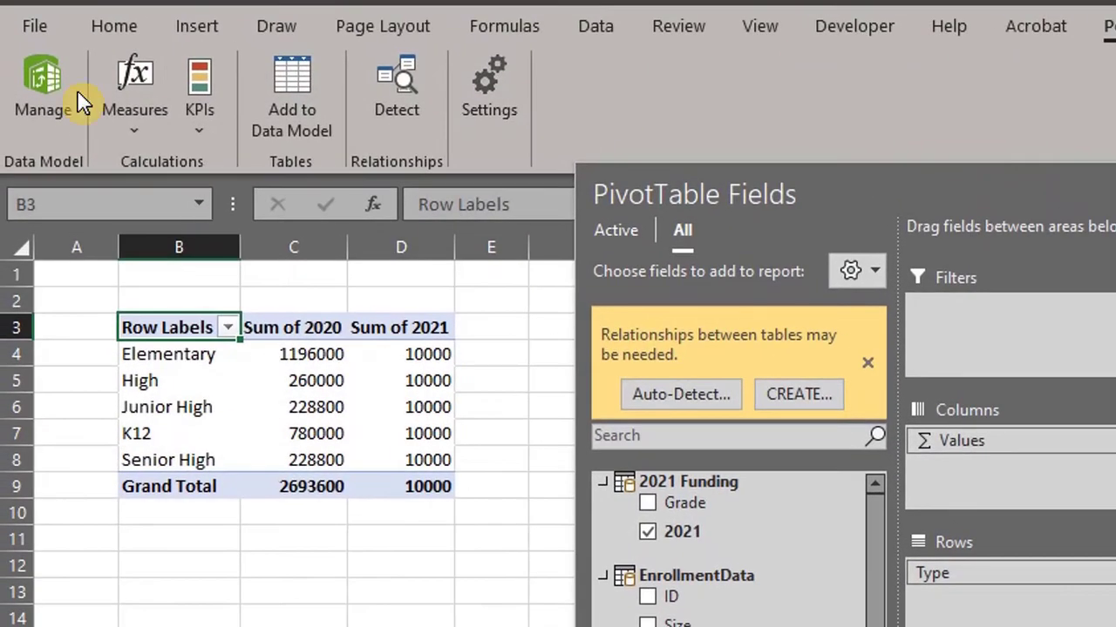
# - Open the Power Pivot data model and autofit the Grade, Size and ID columns
pyautogui.click(22, 82)
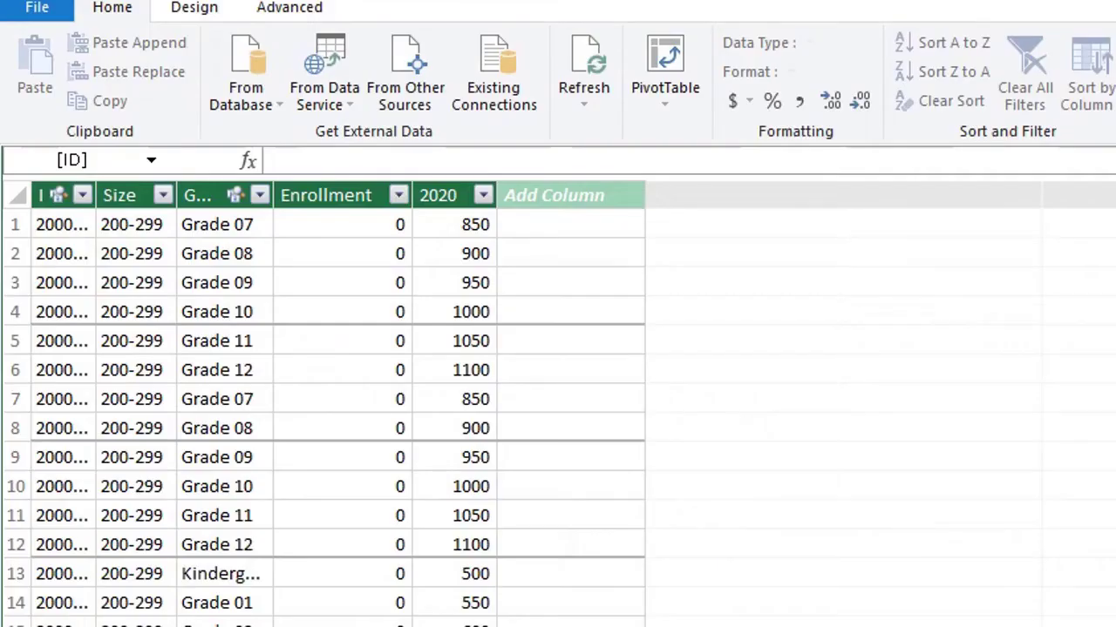
pyautogui.doubleClick(271, 197)
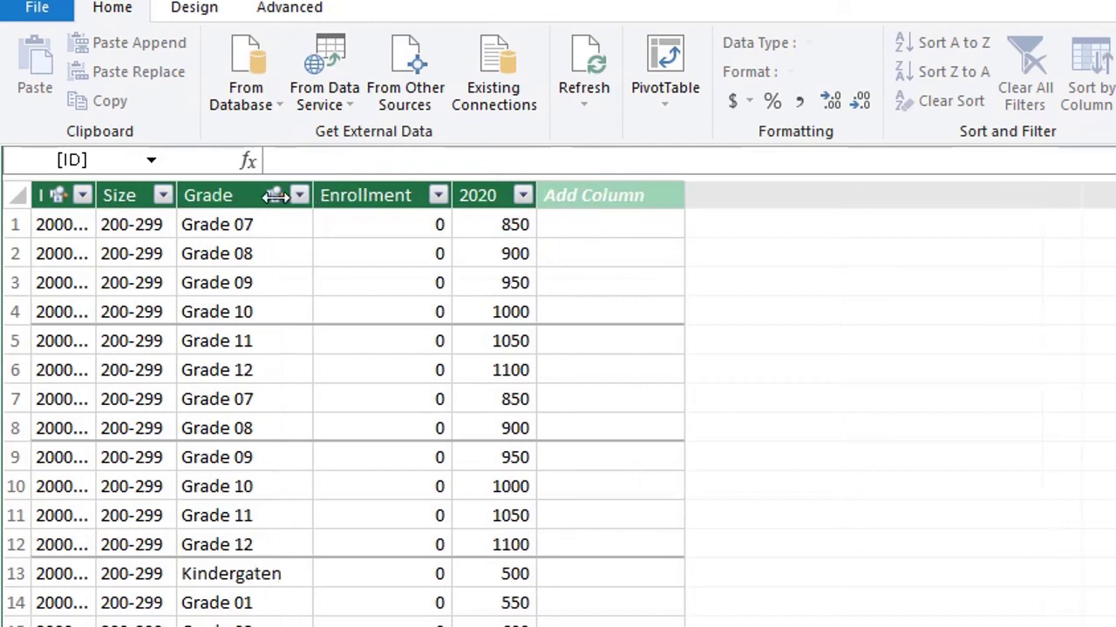
pyautogui.doubleClick(170, 197)
pyautogui.doubleClick(90, 196)
# - Add a calculated column with the formula =[Enrollment]*[2020]
pyautogui.click(677, 226)
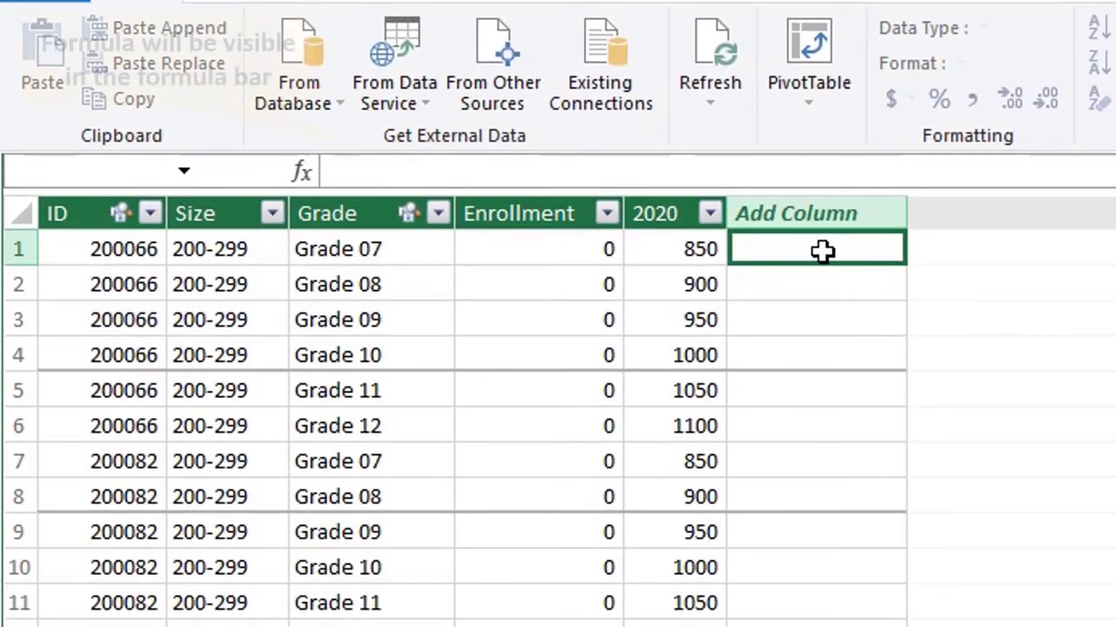
pyautogui.write('=')
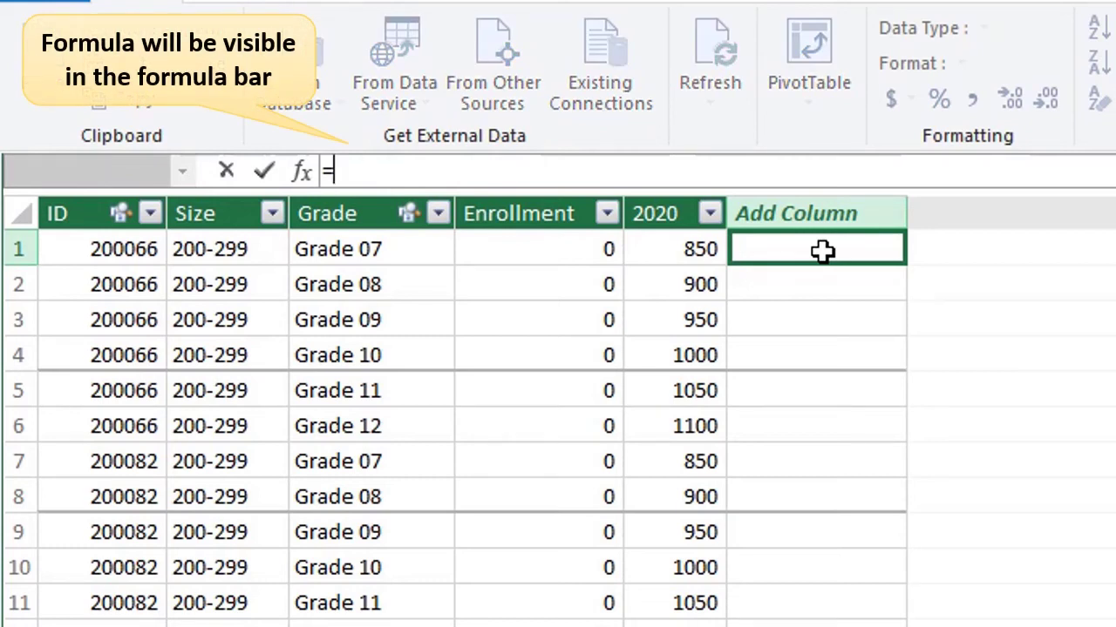
pyautogui.write('[')
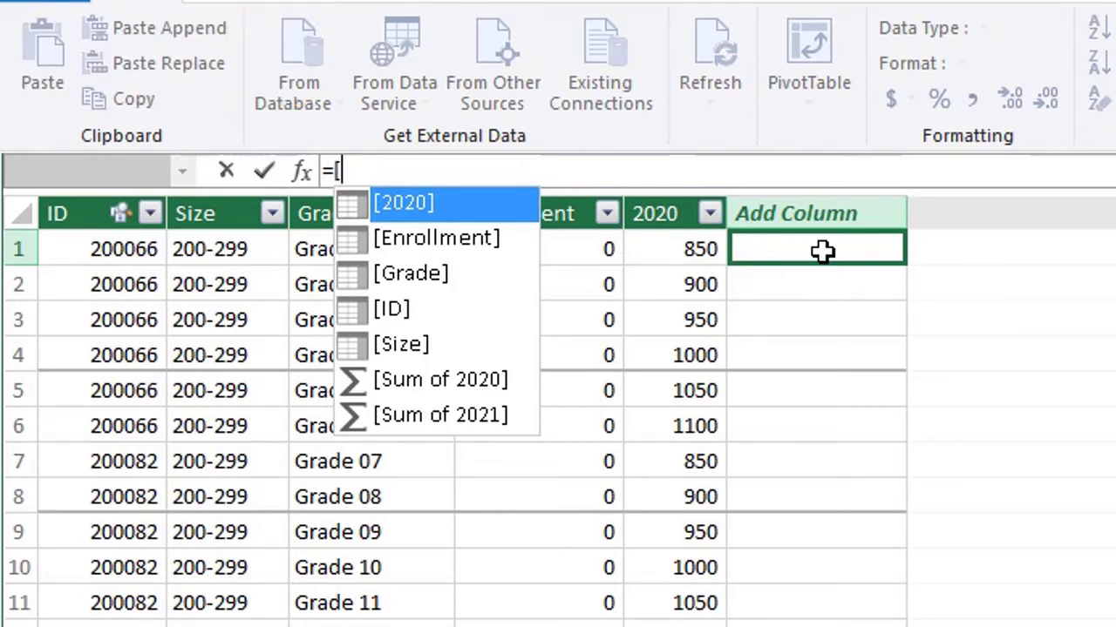
pyautogui.press('Down')
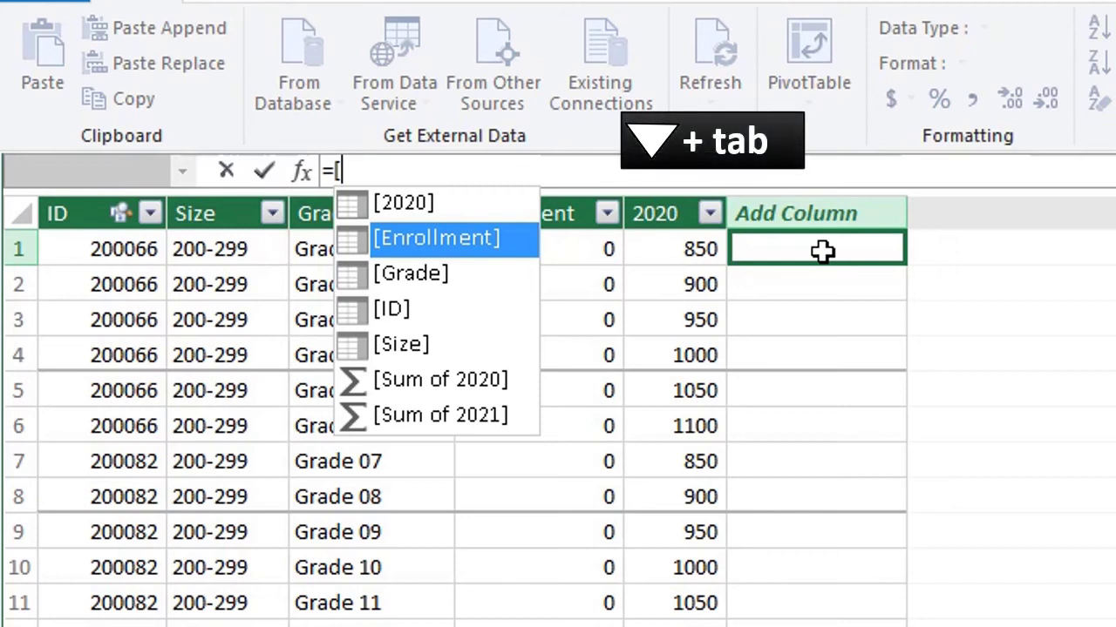
pyautogui.press('Tab')
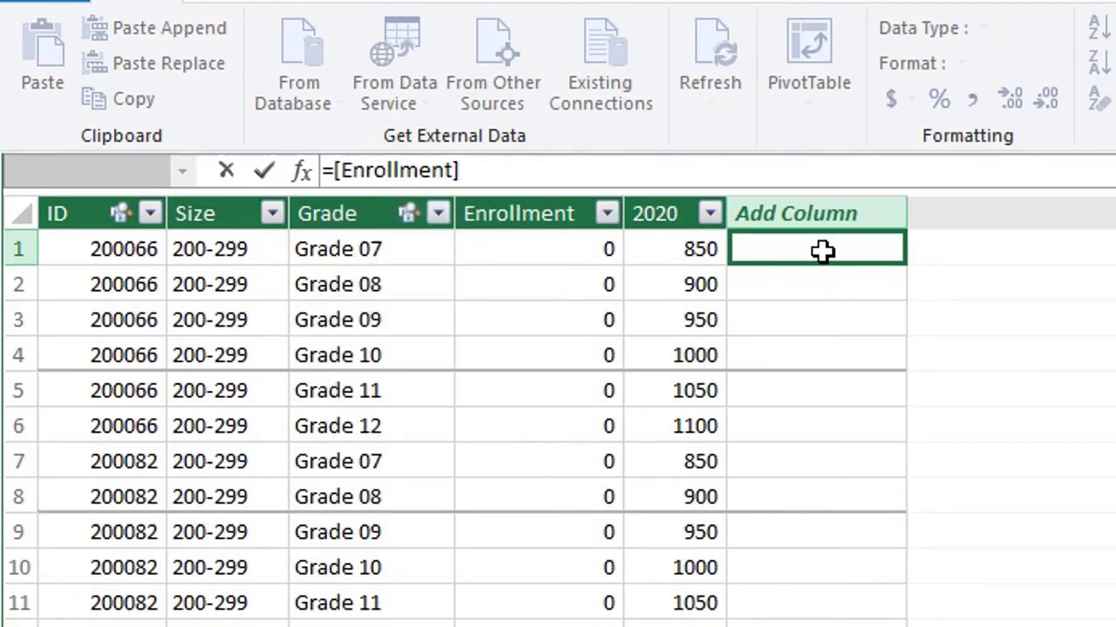
pyautogui.write('*[')
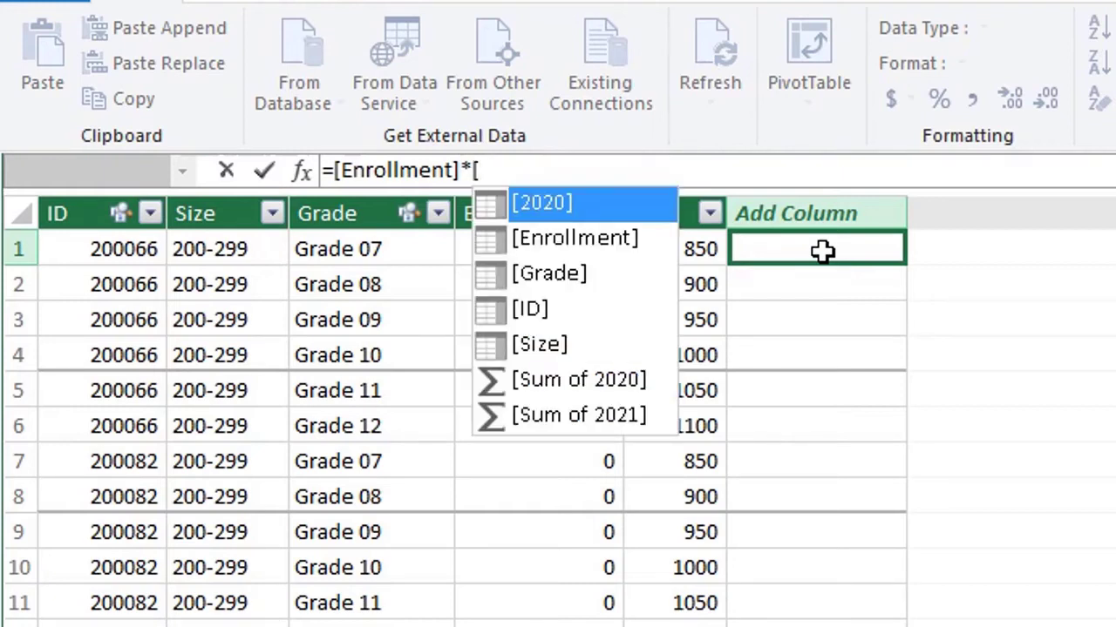
pyautogui.press('Tab')
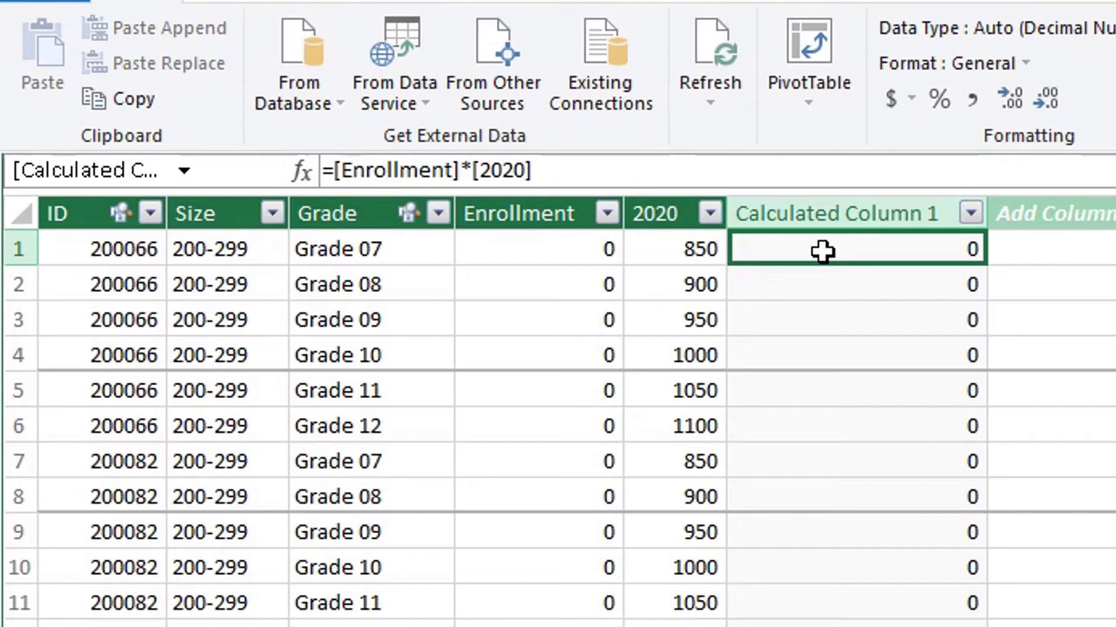
# - Rename Calculated Column 1 to '2020 Funds Received'
pyautogui.doubleClick(834, 214)
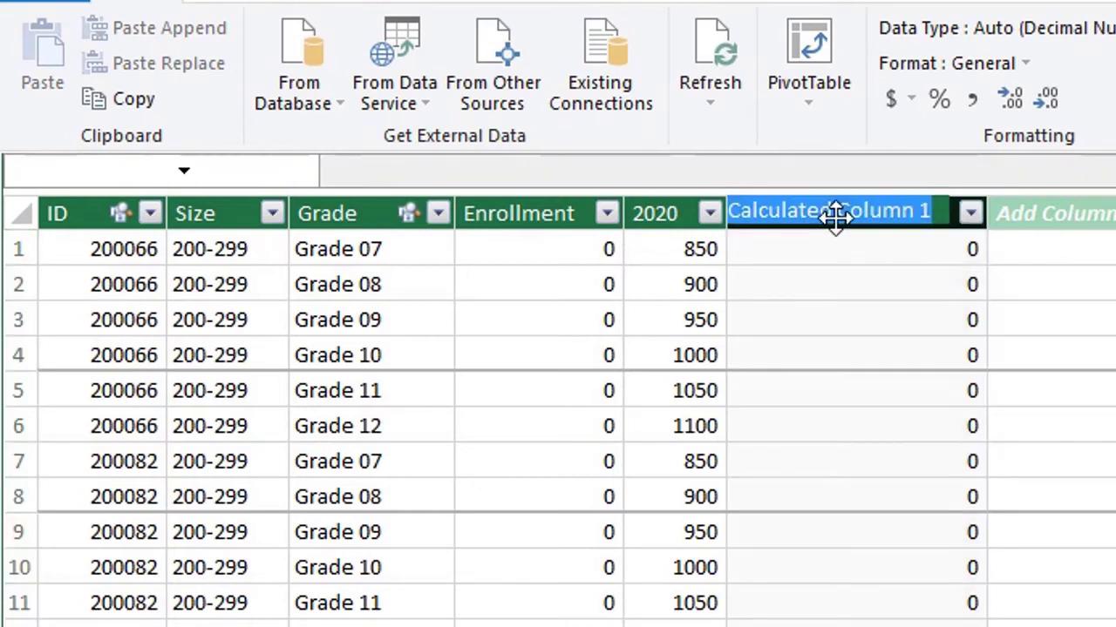
pyautogui.write('2020 Funds')
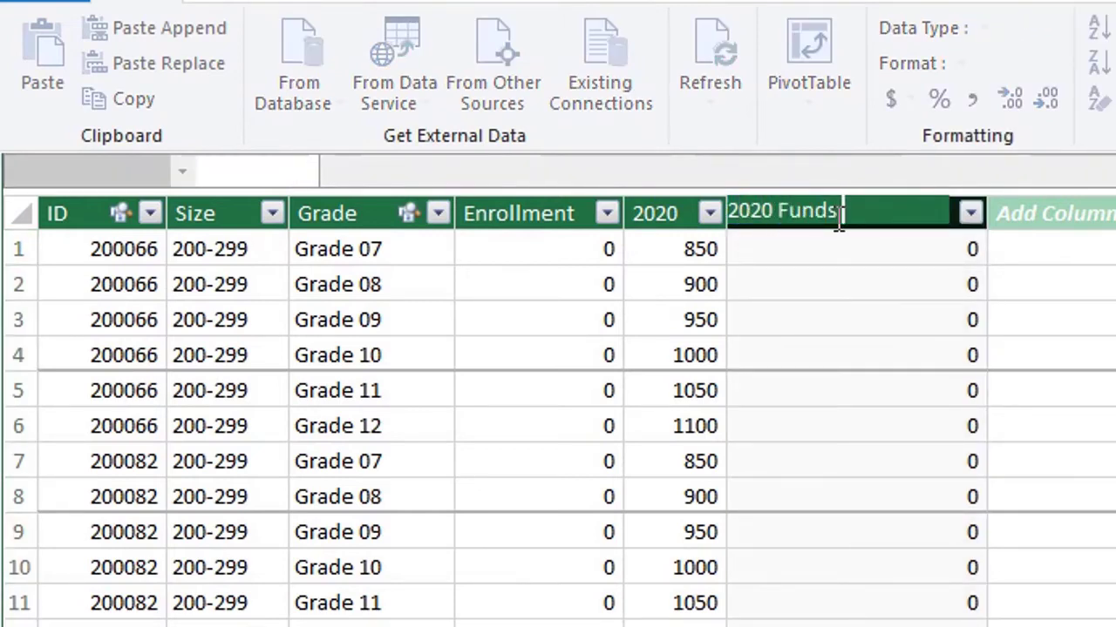
pyautogui.write(' Received')
pyautogui.press('Return')
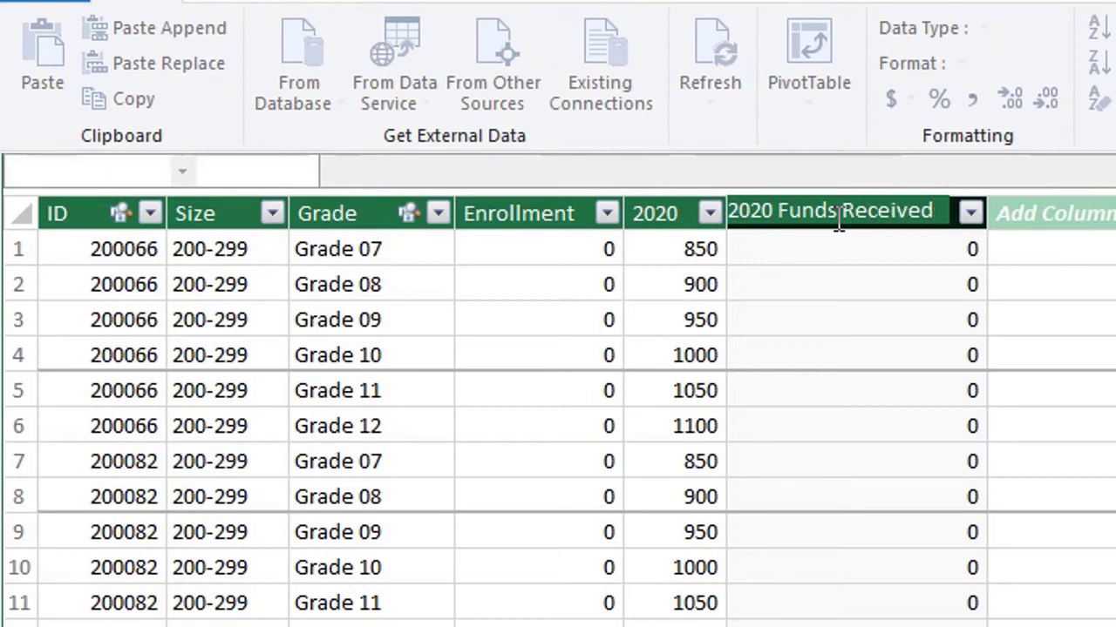
pyautogui.click(1015, 251)
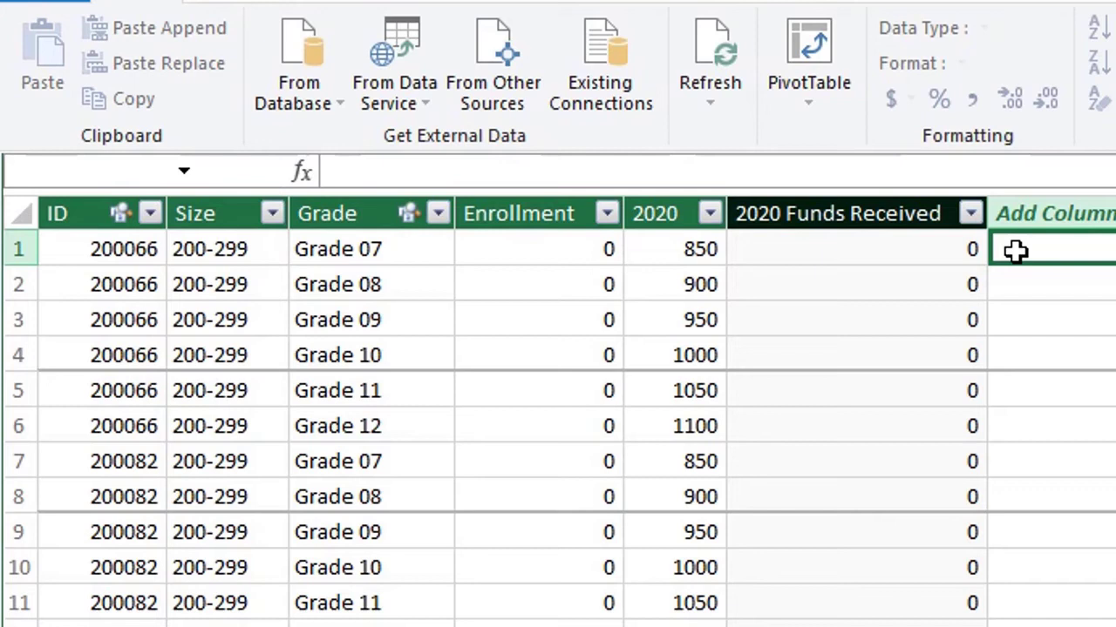
# - Format the 2020 Funds Received column as $ English (Canada) currency with zero decimals
pyautogui.click(931, 213)
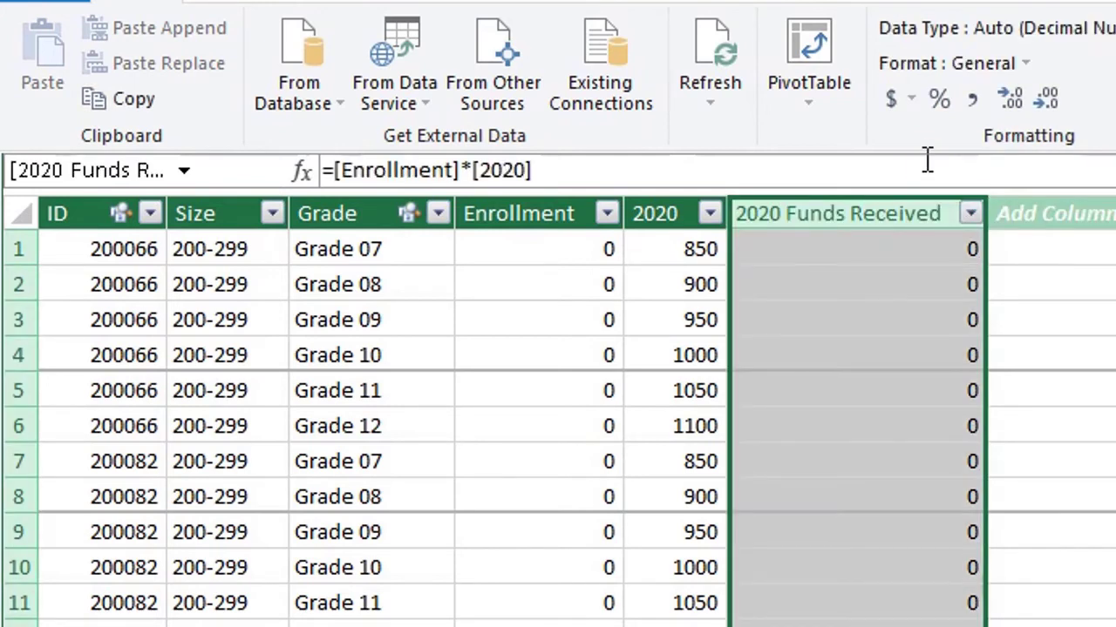
pyautogui.click(916, 109)
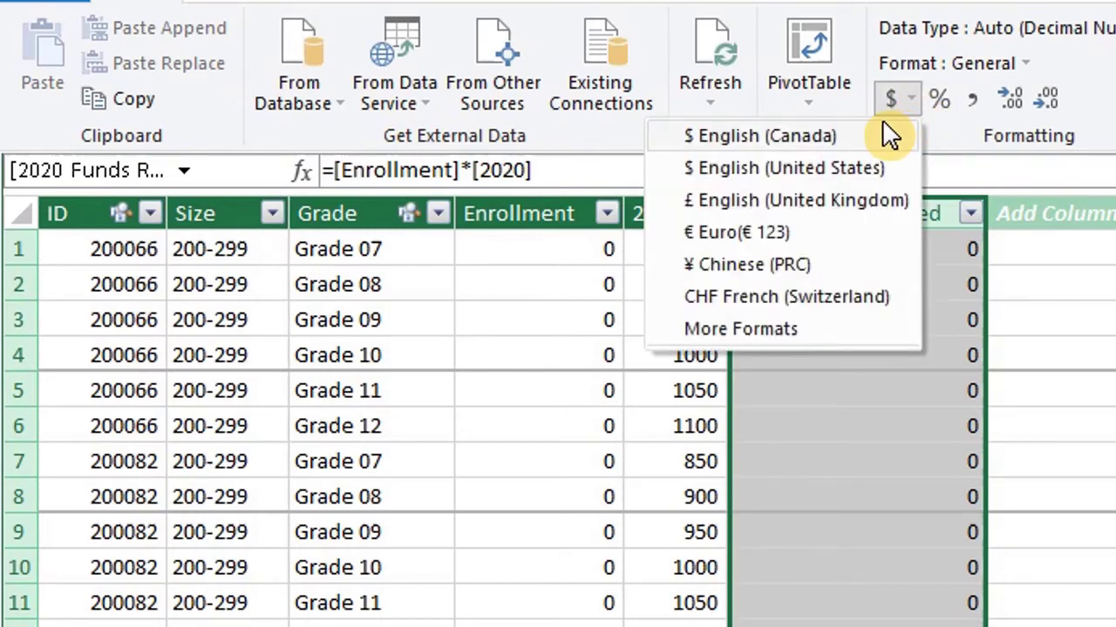
pyautogui.click(885, 136)
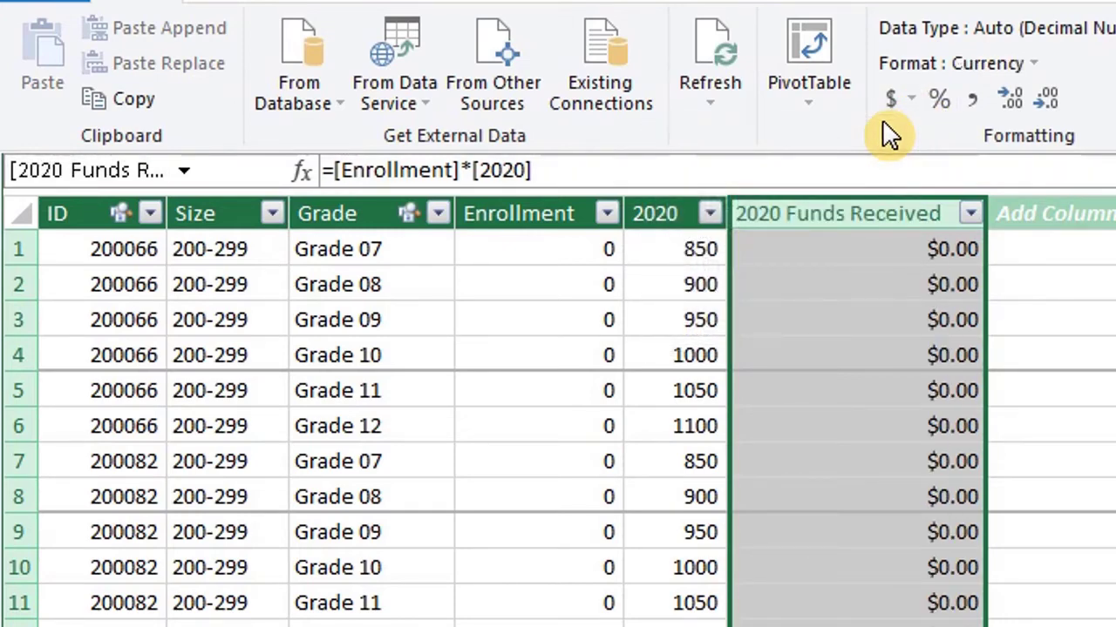
pyautogui.click(1049, 102)
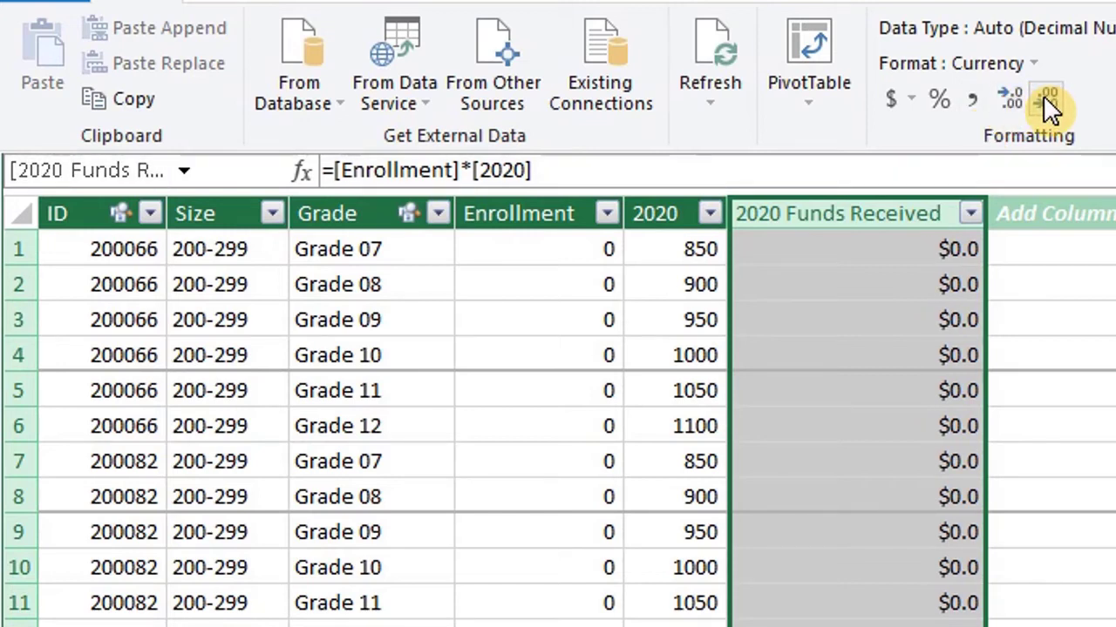
pyautogui.click(1048, 103)
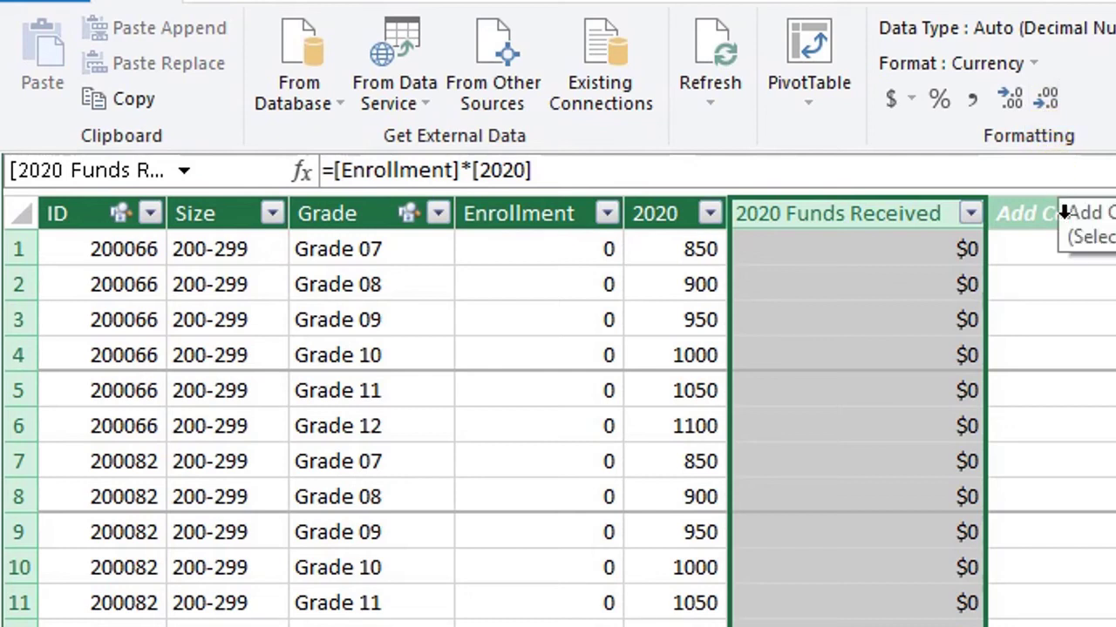
pyautogui.click(1044, 236)
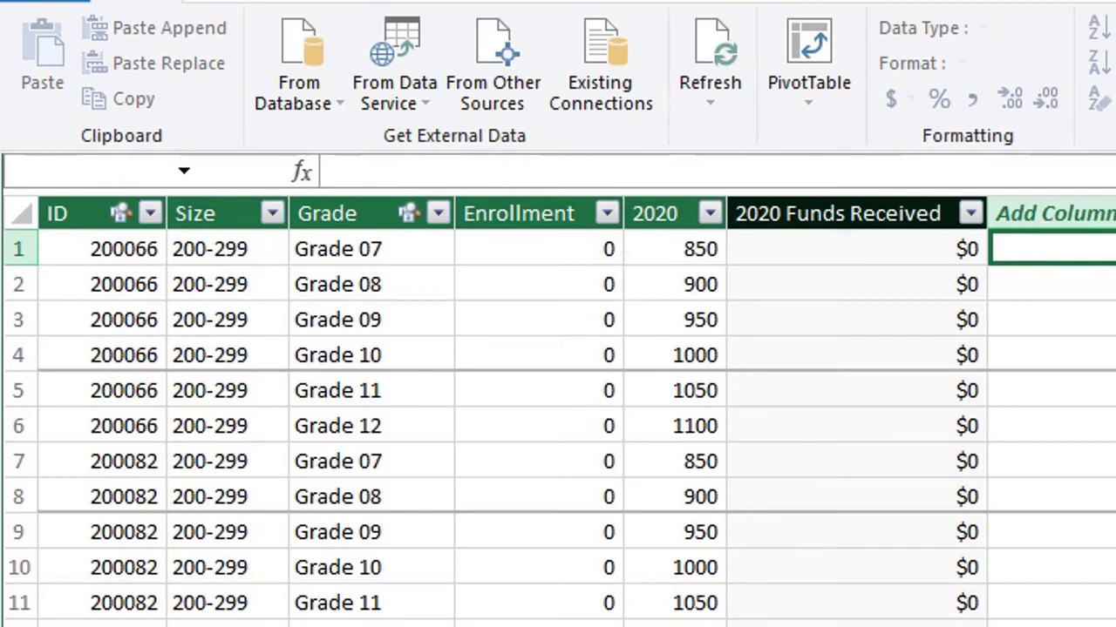
# - Switch briefly to the 2021 Funding table, then return to EnrollmentData
pyautogui.hotkey('ctrl', 'pagedown')
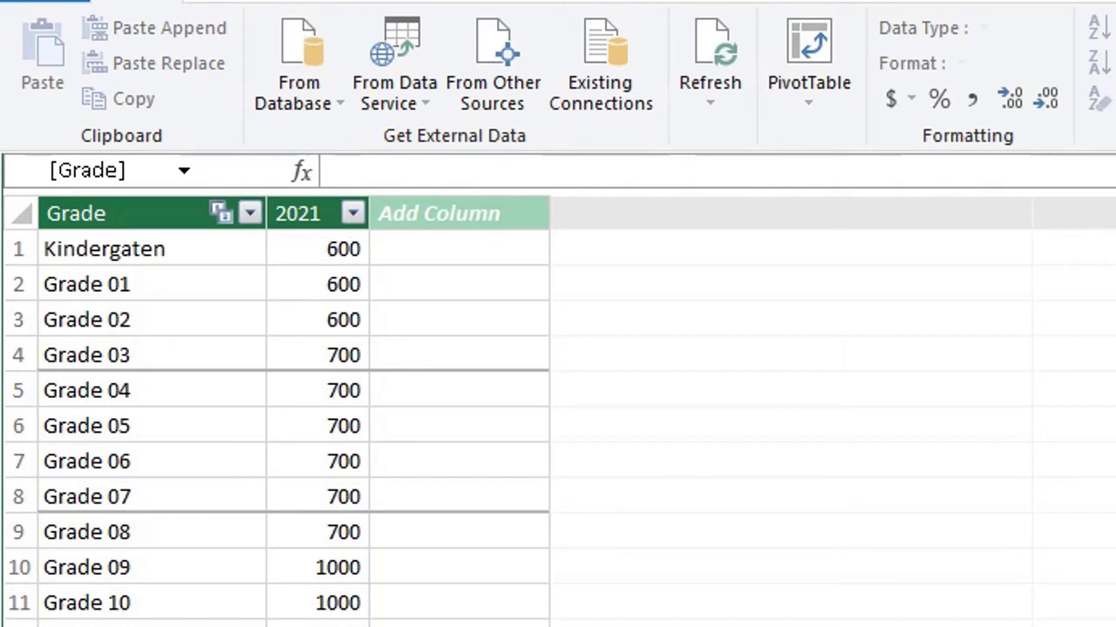
pyautogui.hotkey('ctrl', 'pageup')
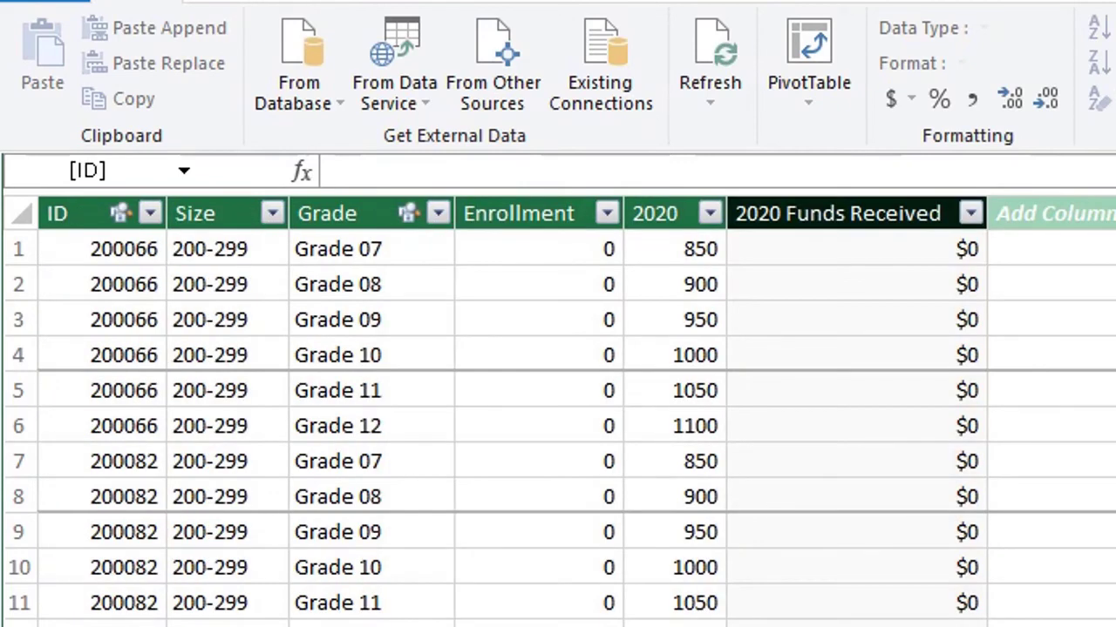
# - Add a calculated column =RELATED('2021 Funding'[2021])*[Enrollment] in the EnrollmentData table
pyautogui.click(1071, 247)
pyautogui.write('=')
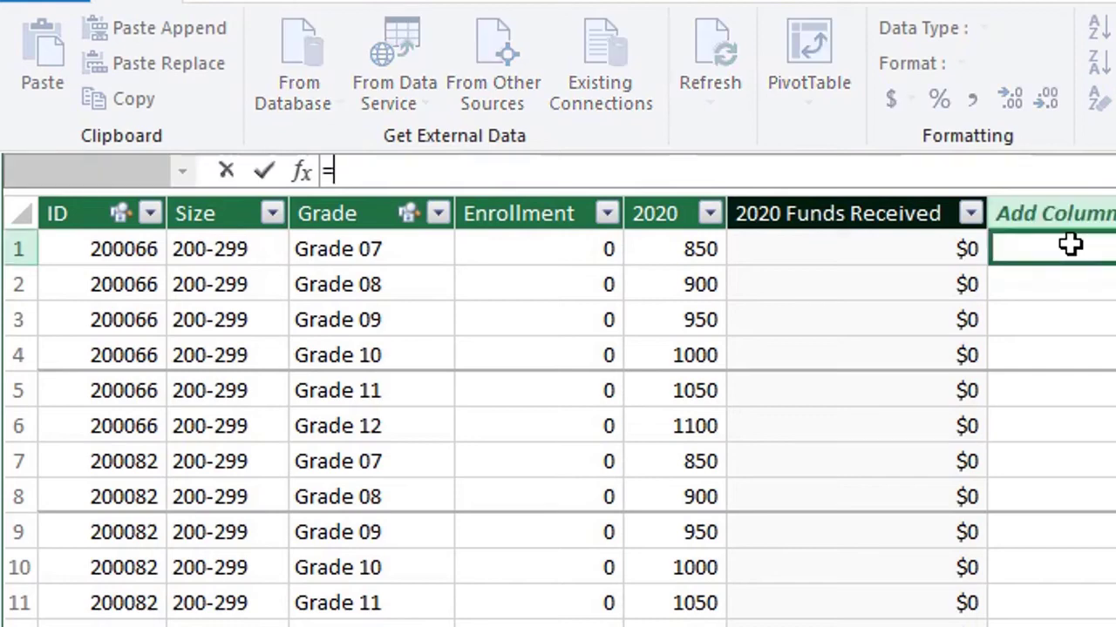
pyautogui.write('rela')
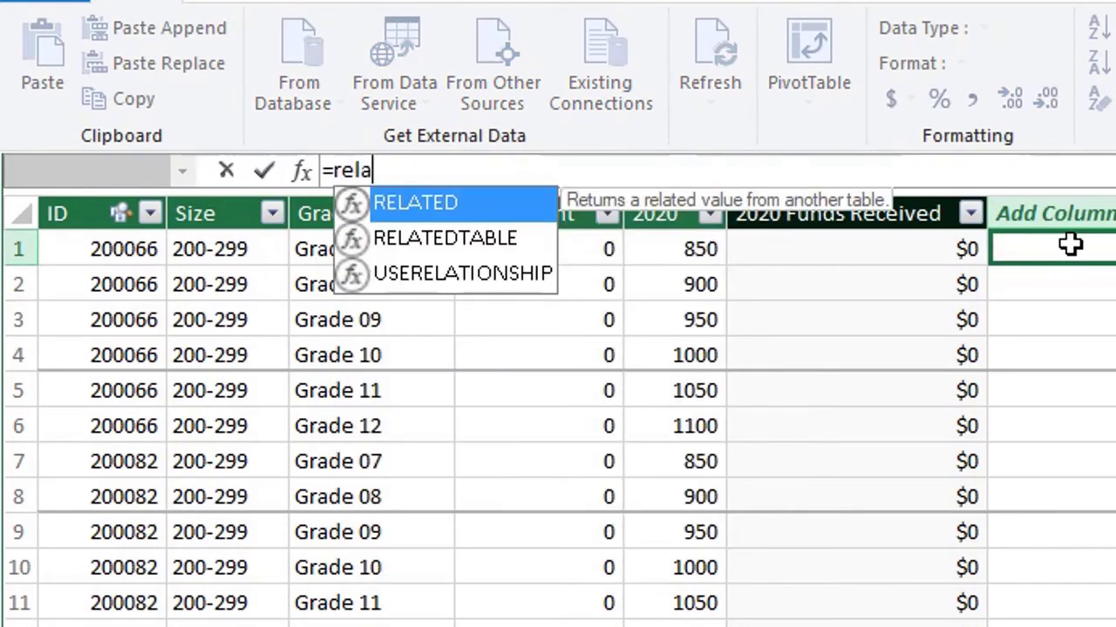
pyautogui.write('t')
pyautogui.press('Tab')
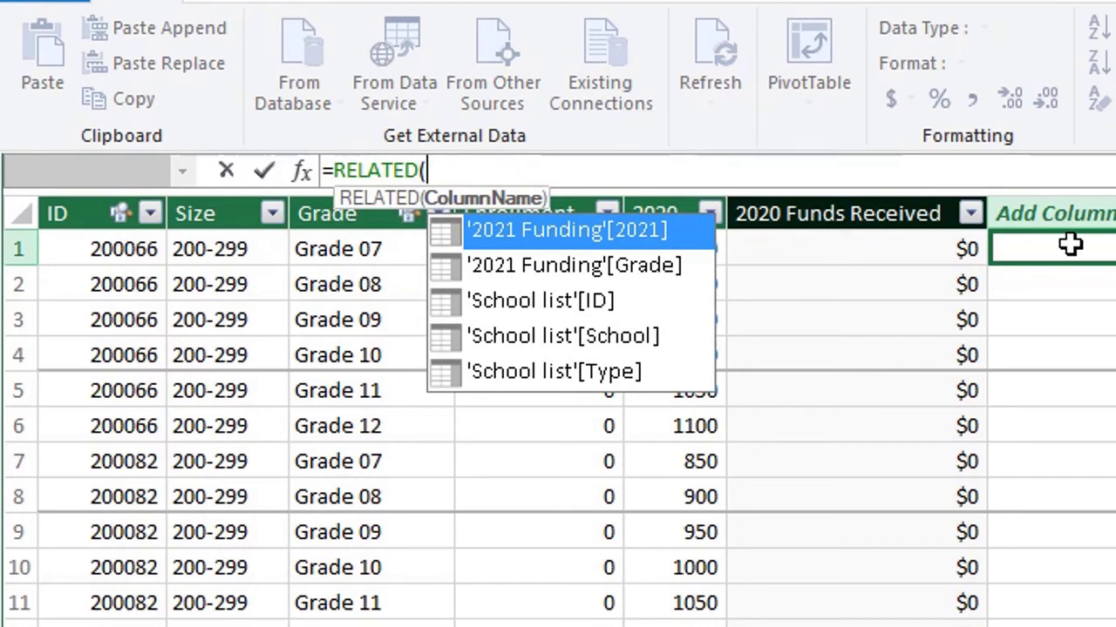
pyautogui.press('Tab')
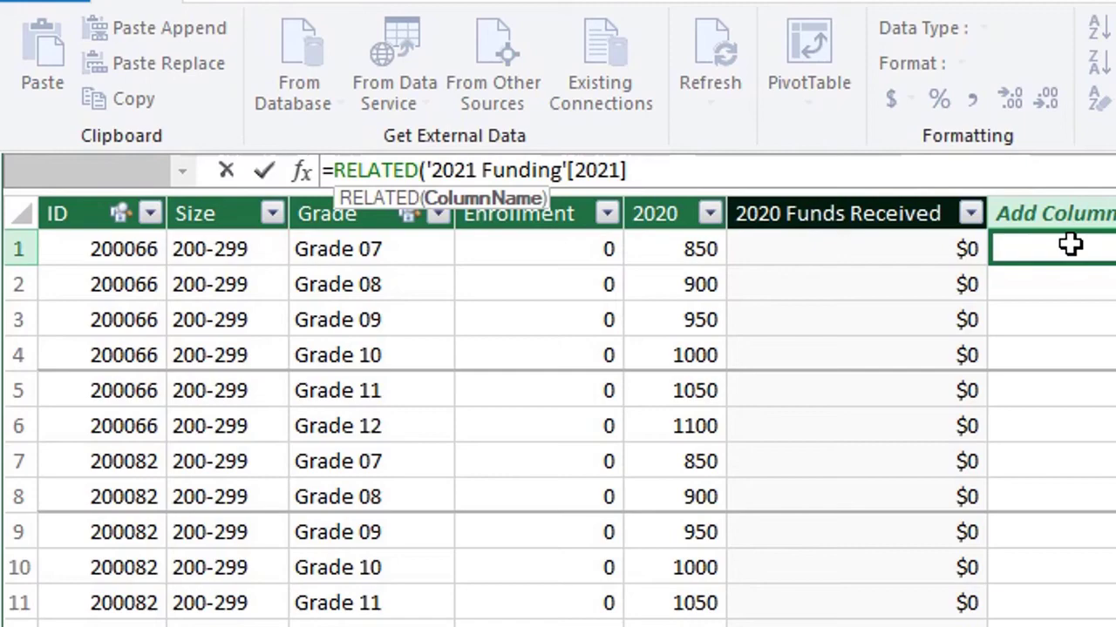
pyautogui.write(')*')
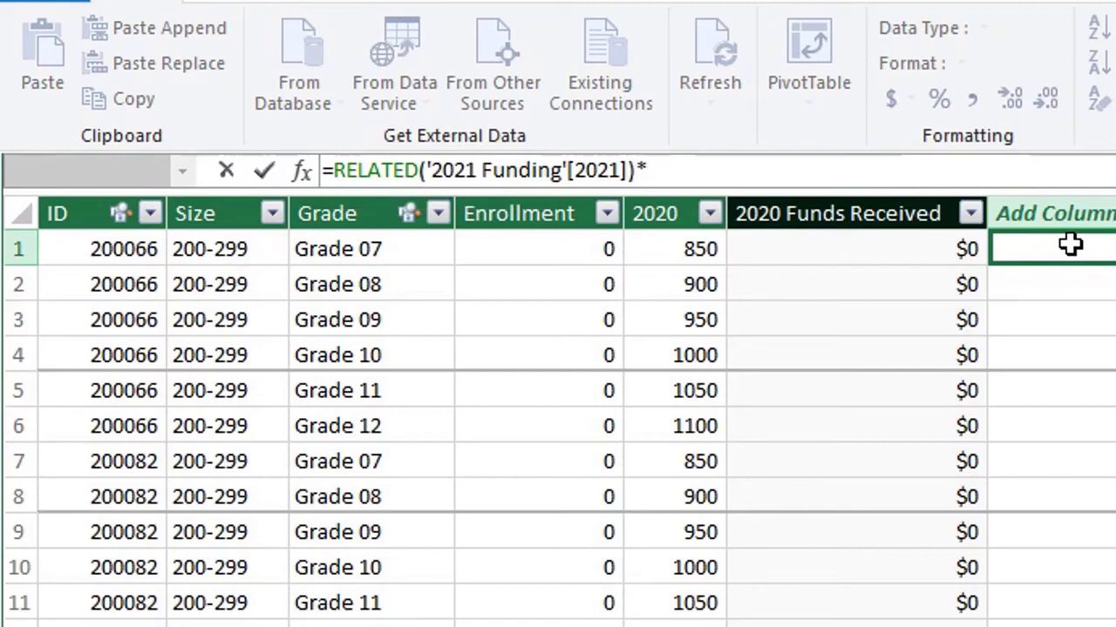
pyautogui.write('[')
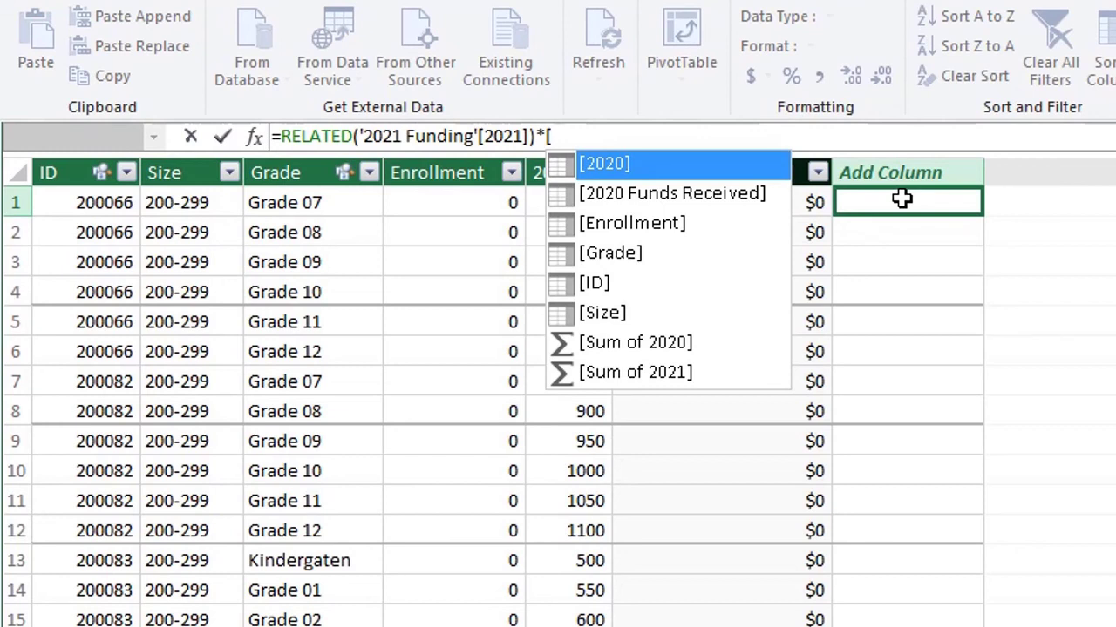
pyautogui.press('Down')
pyautogui.press('Down')
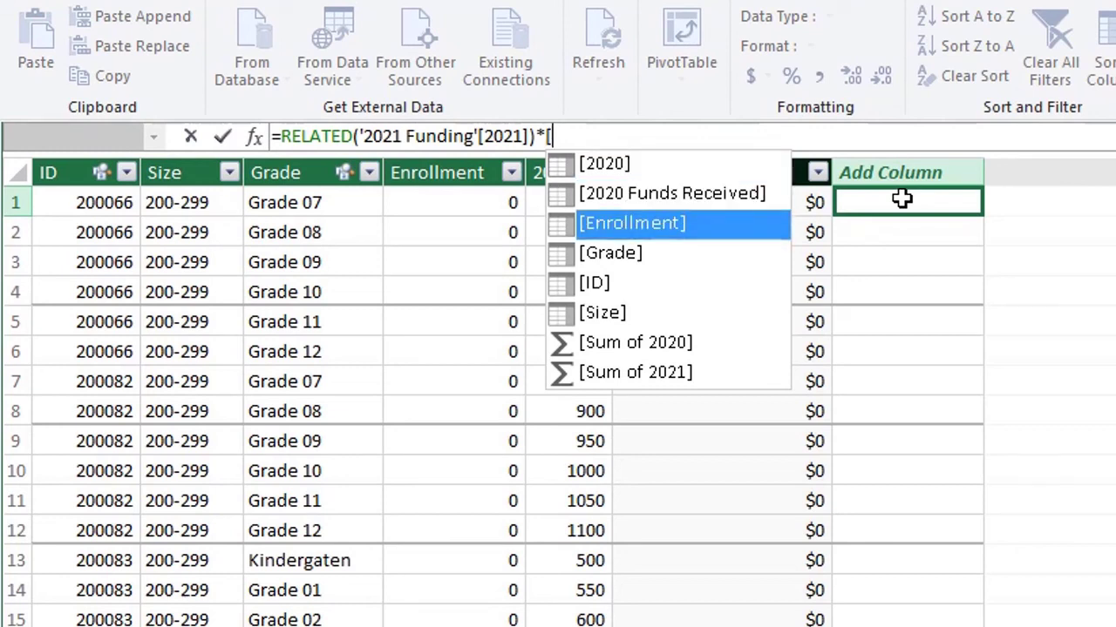
pyautogui.press('Tab')
pyautogui.press('Return')
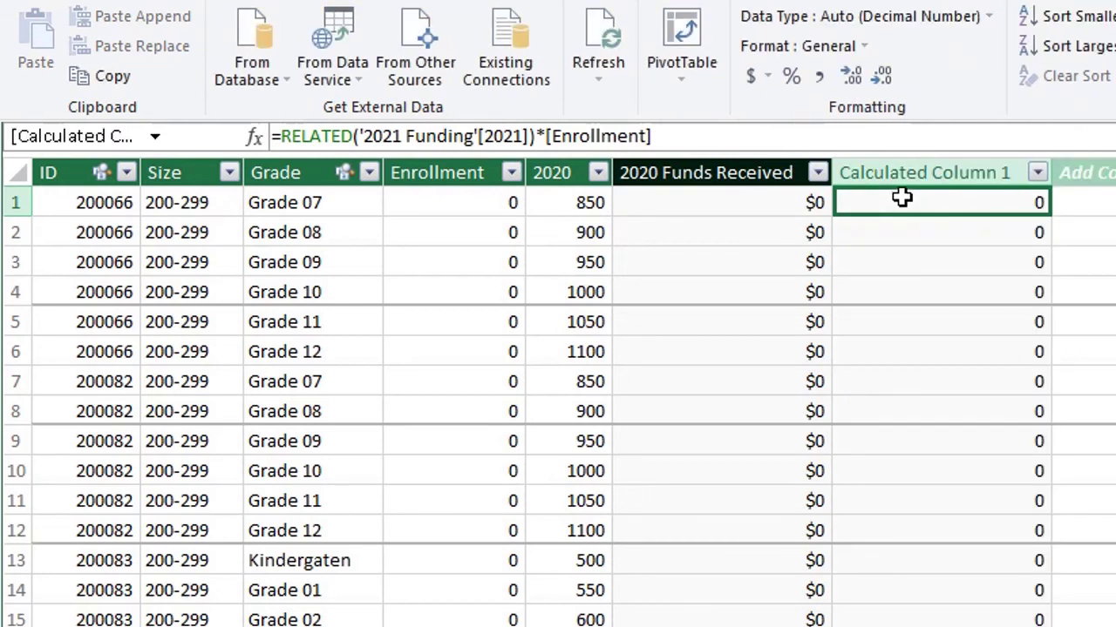
# - Rename the new calculated column to '2021 Funds Received'
pyautogui.doubleClick(921, 169)
pyautogui.write('2021')
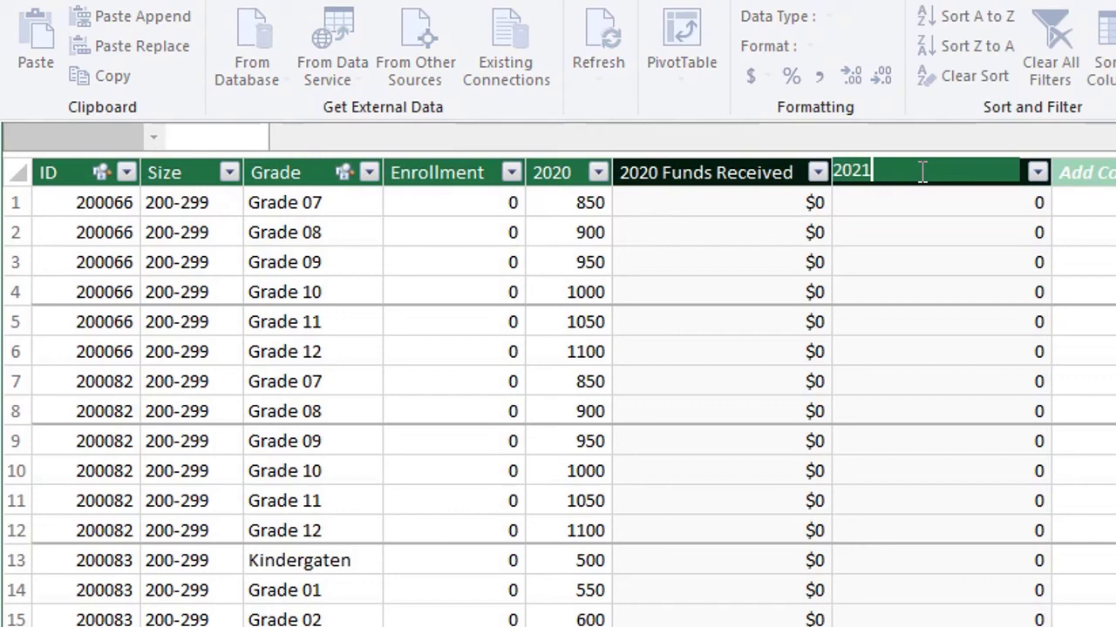
pyautogui.write(' Funds Received')
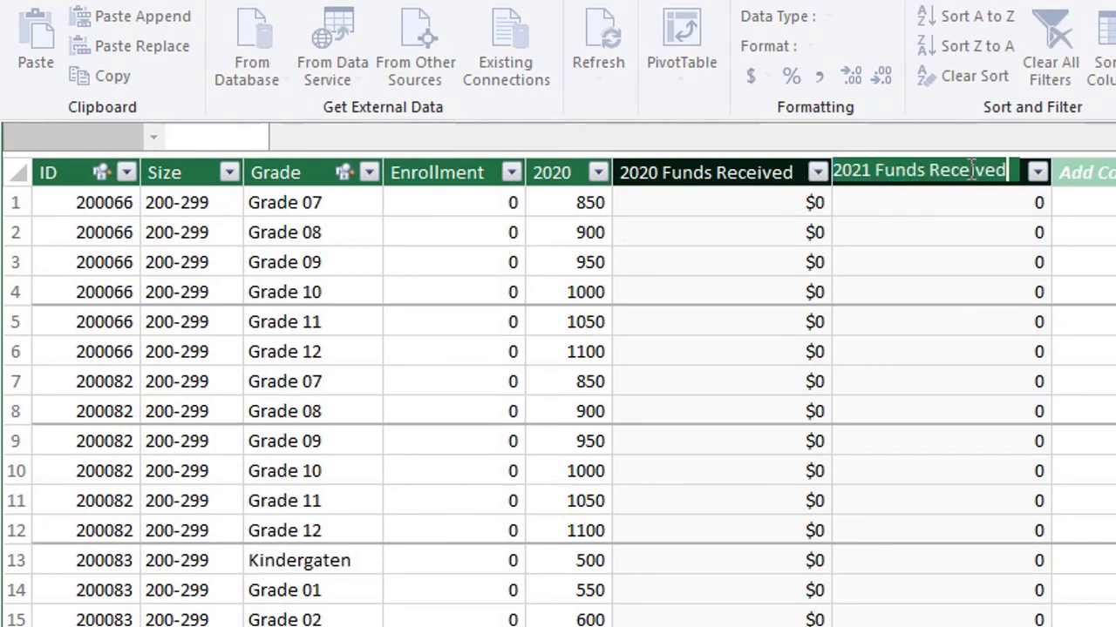
pyautogui.press('Return')
# - Format 2021 Funds Received as dollar currency with no decimal places
pyautogui.click(970, 169)
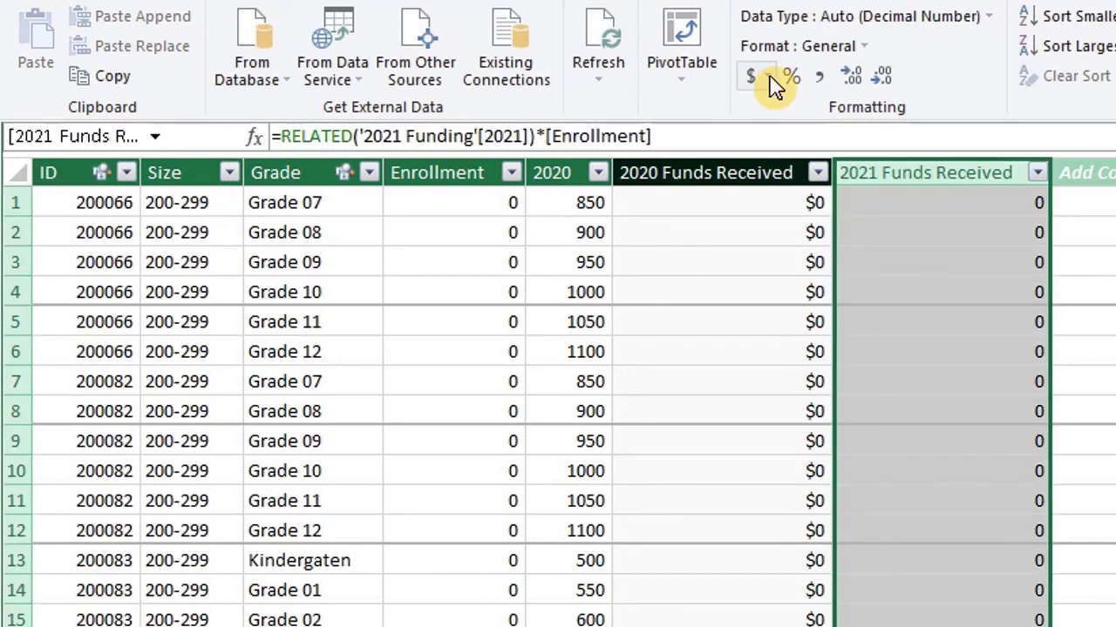
pyautogui.click(769, 78)
pyautogui.click(754, 107)
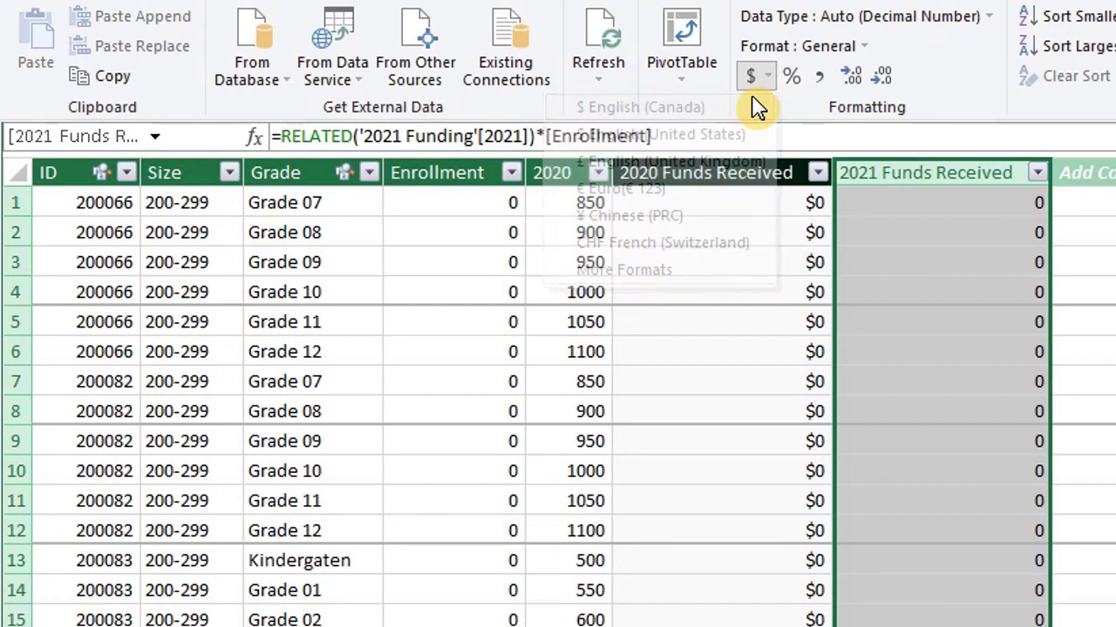
pyautogui.click(880, 79)
pyautogui.click(880, 78)
pyautogui.click(1085, 202)
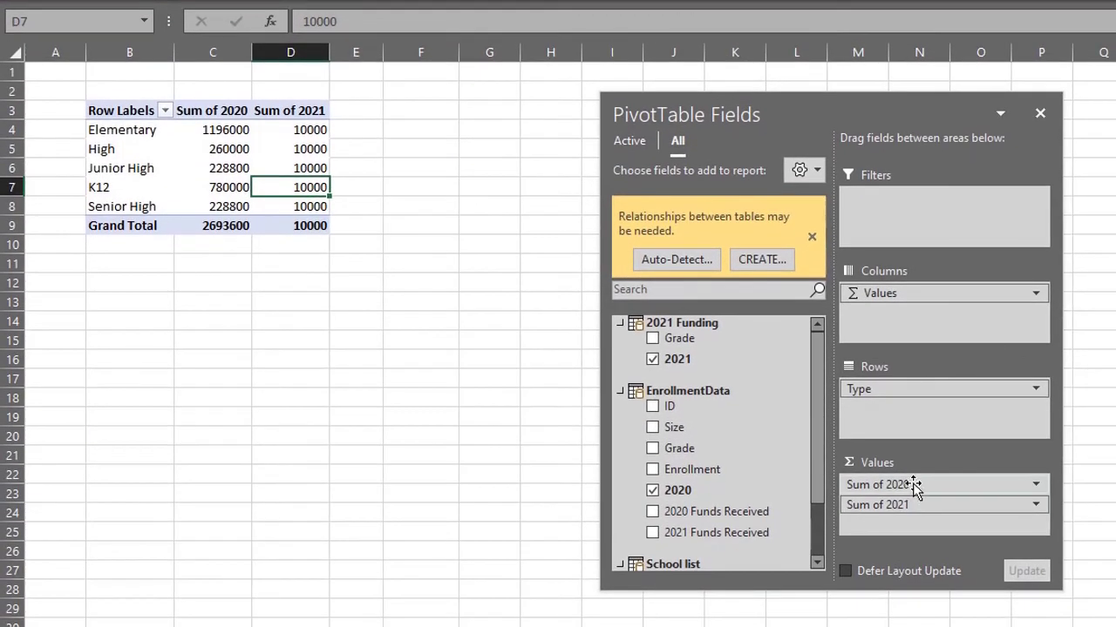
# - Replace Sum of 2020 and Sum of 2021 in pivot Values with 2020 and 2021 Funds Received
pyautogui.moveTo(912, 485); pyautogui.dragTo(765, 466)
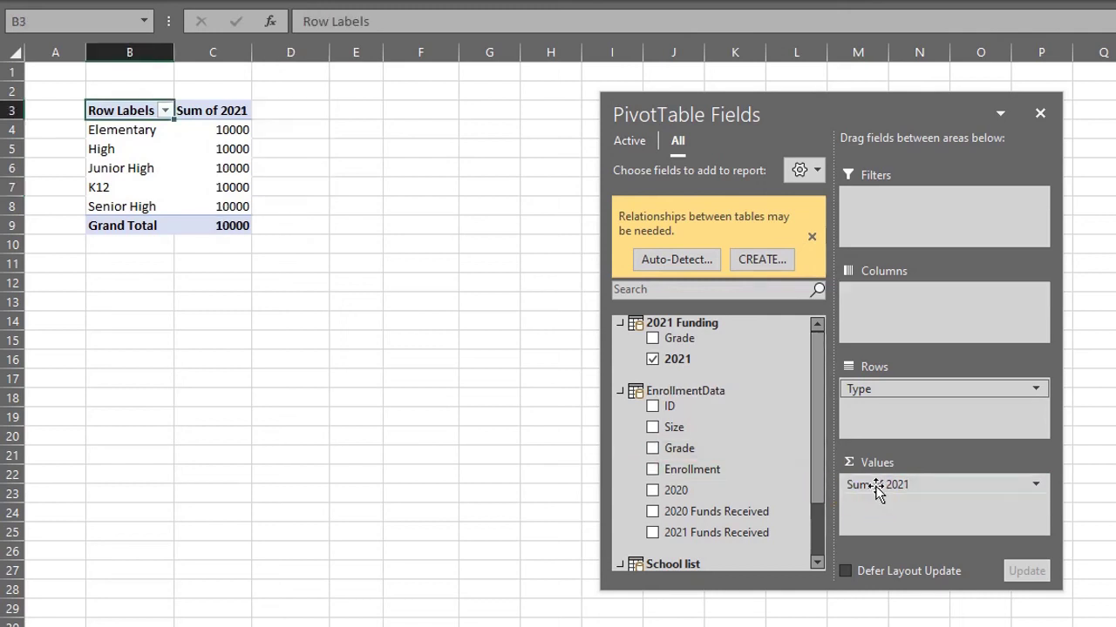
pyautogui.moveTo(878, 493); pyautogui.dragTo(776, 479)
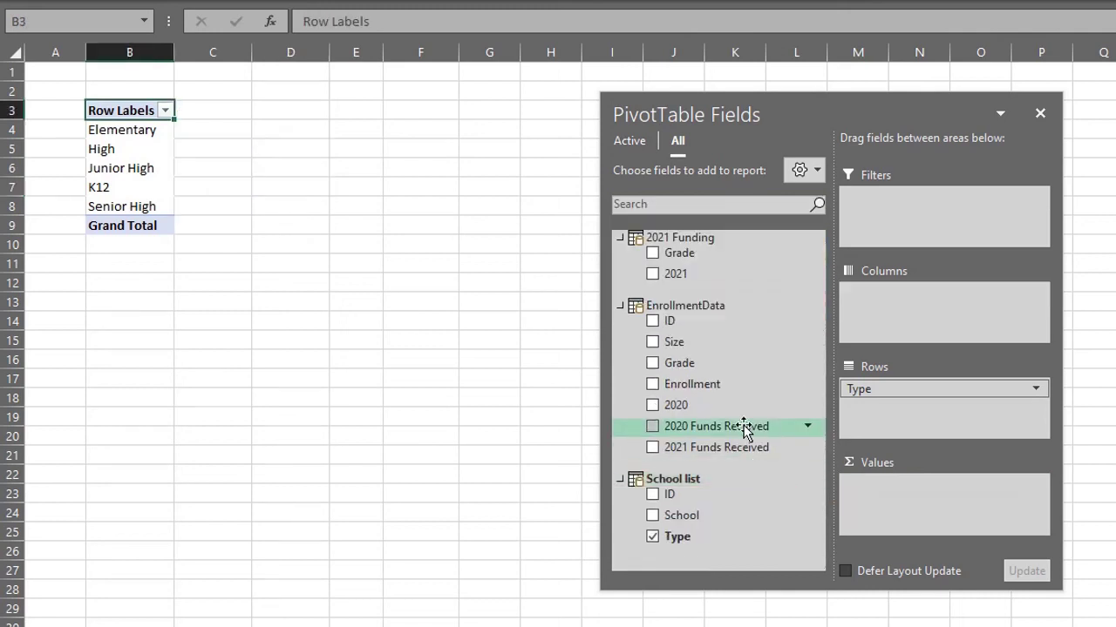
pyautogui.moveTo(744, 428); pyautogui.dragTo(874, 489)
pyautogui.moveTo(764, 449); pyautogui.dragTo(910, 521)
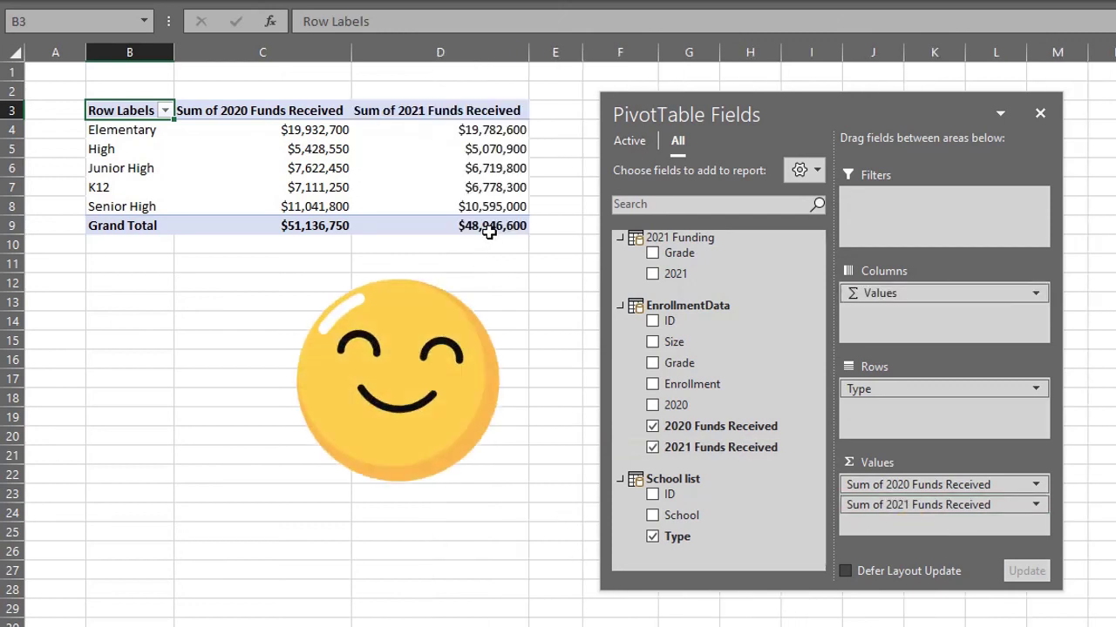
pyautogui.click(489, 230)
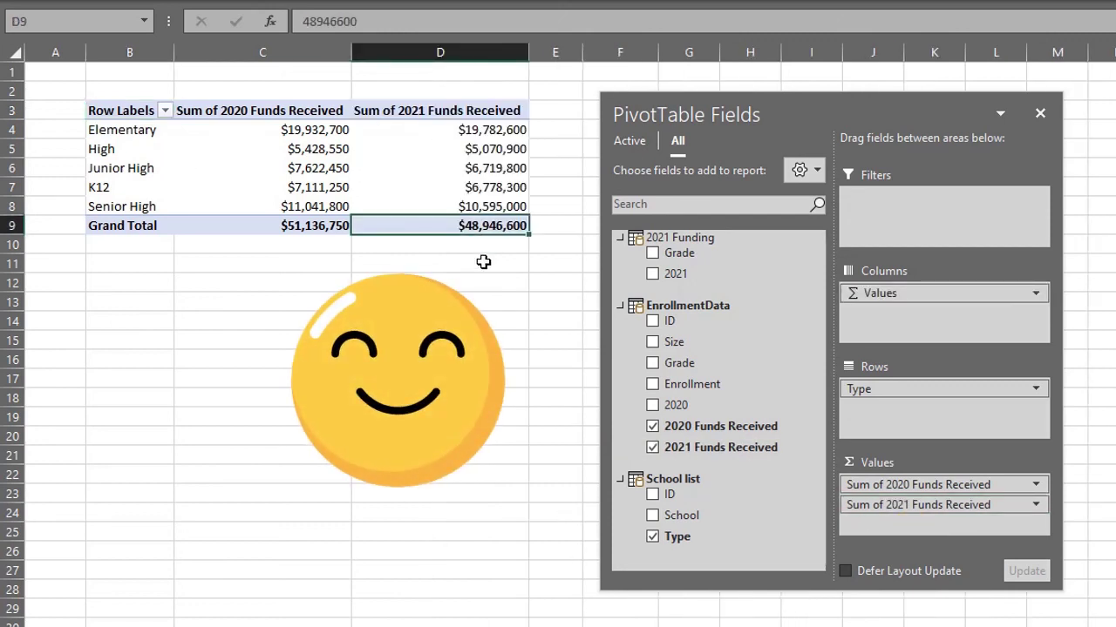